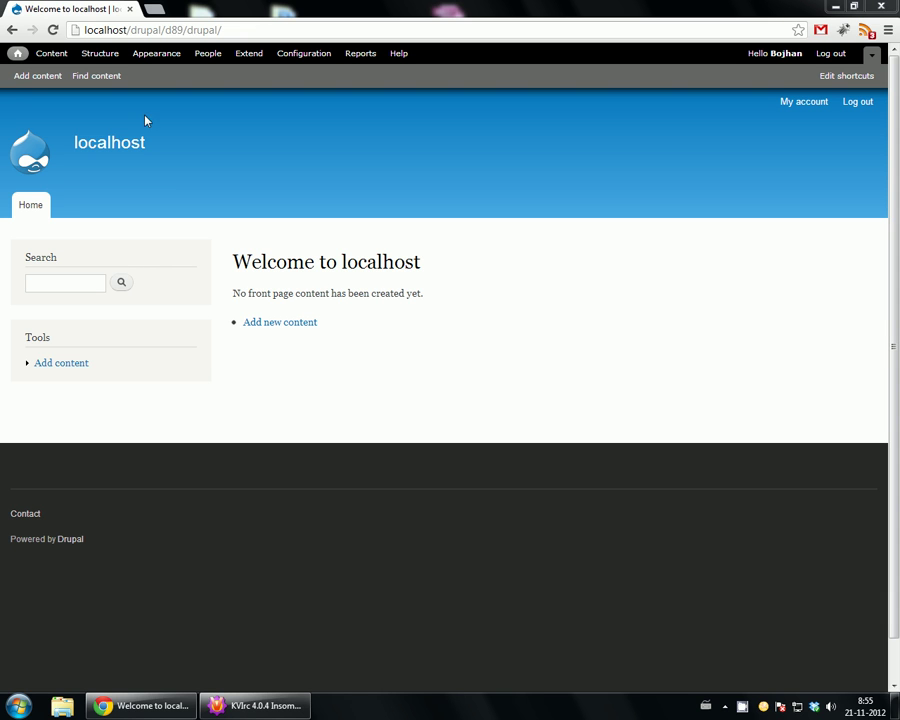
# - View the regions of the One column layout template, then return to the templates list
pyautogui.click(98, 56)
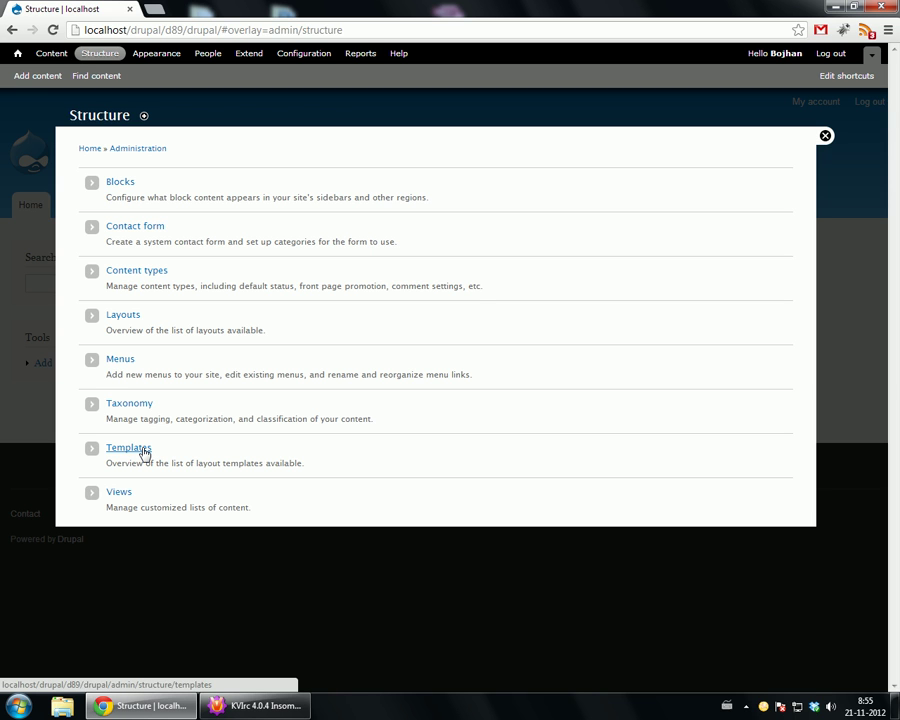
pyautogui.click(144, 454)
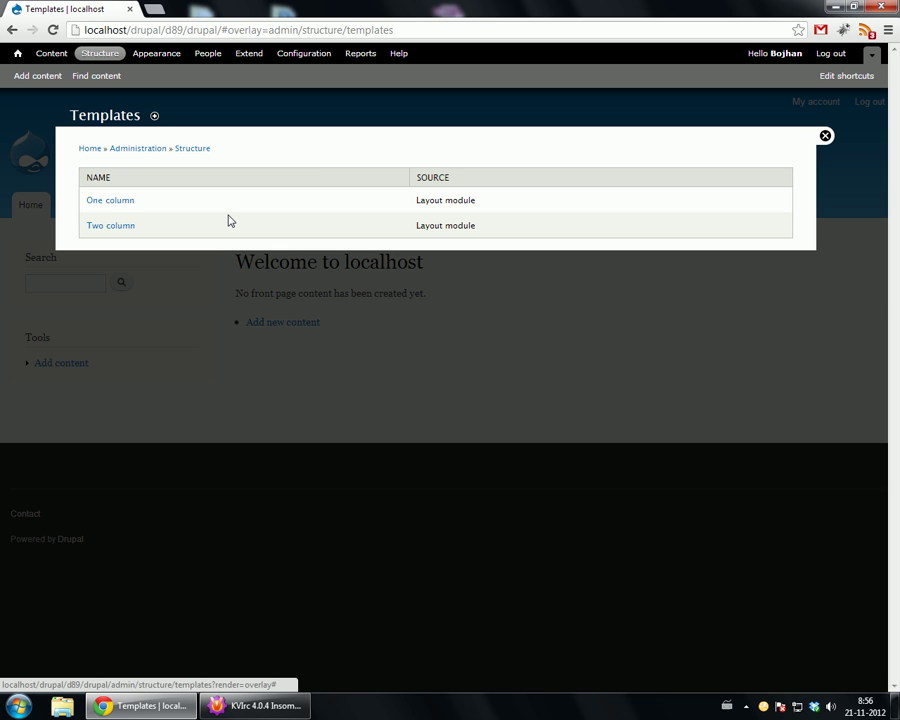
pyautogui.click(106, 203)
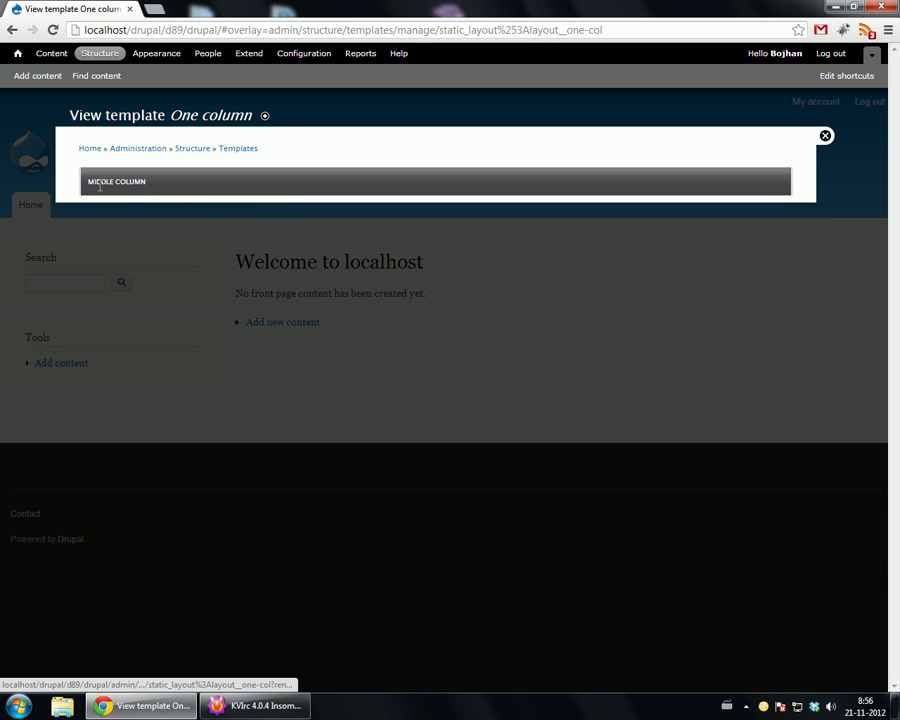
pyautogui.click(243, 149)
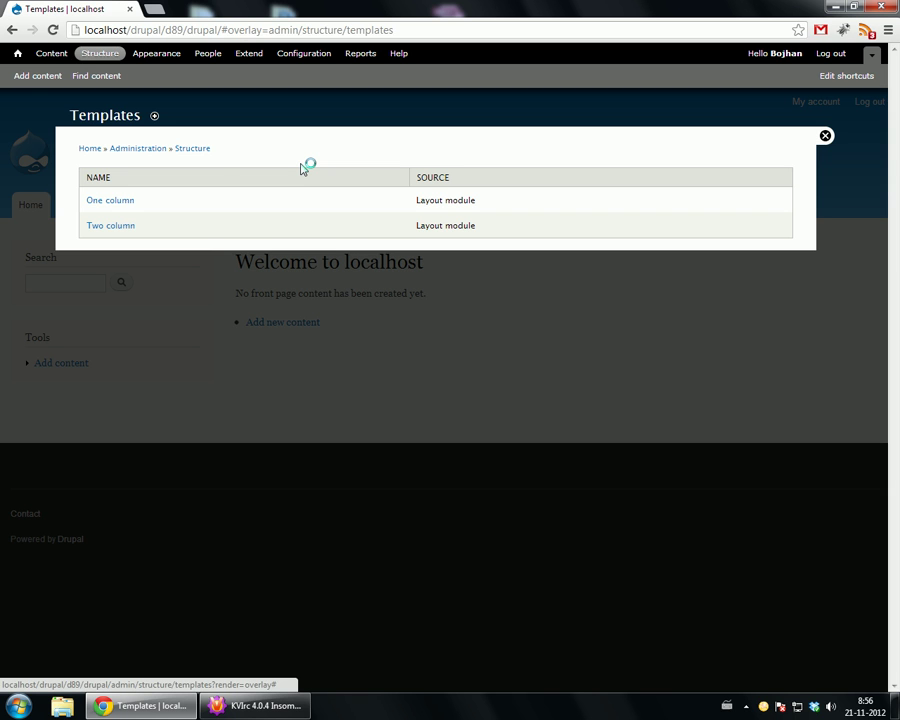
# - Edit the Default layout for front end pages, adding three blocks to the Left side region and two to the Right side region
pyautogui.click(199, 151)
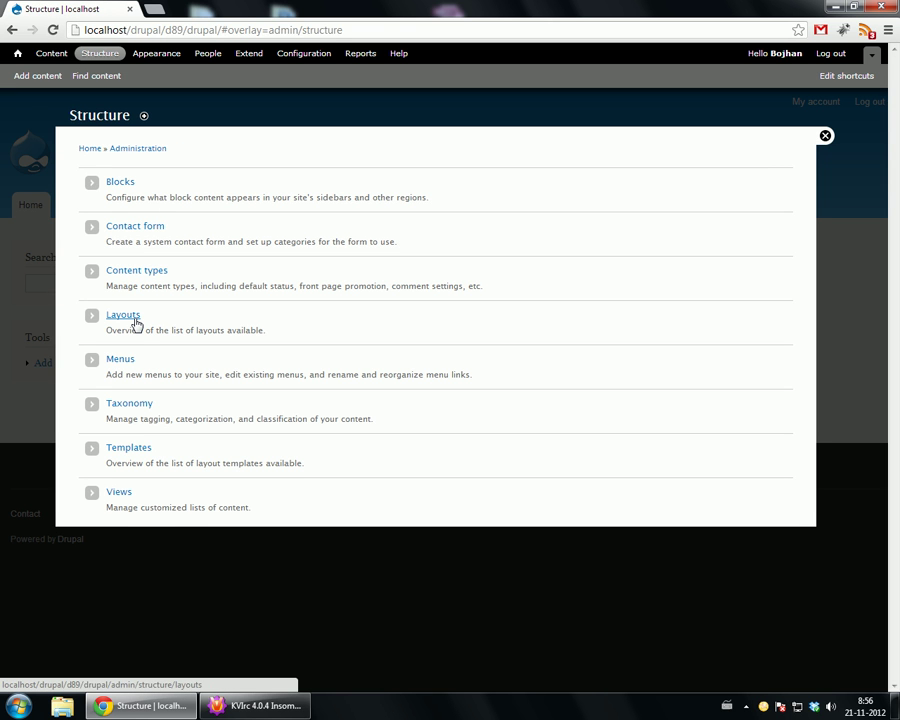
pyautogui.click(136, 324)
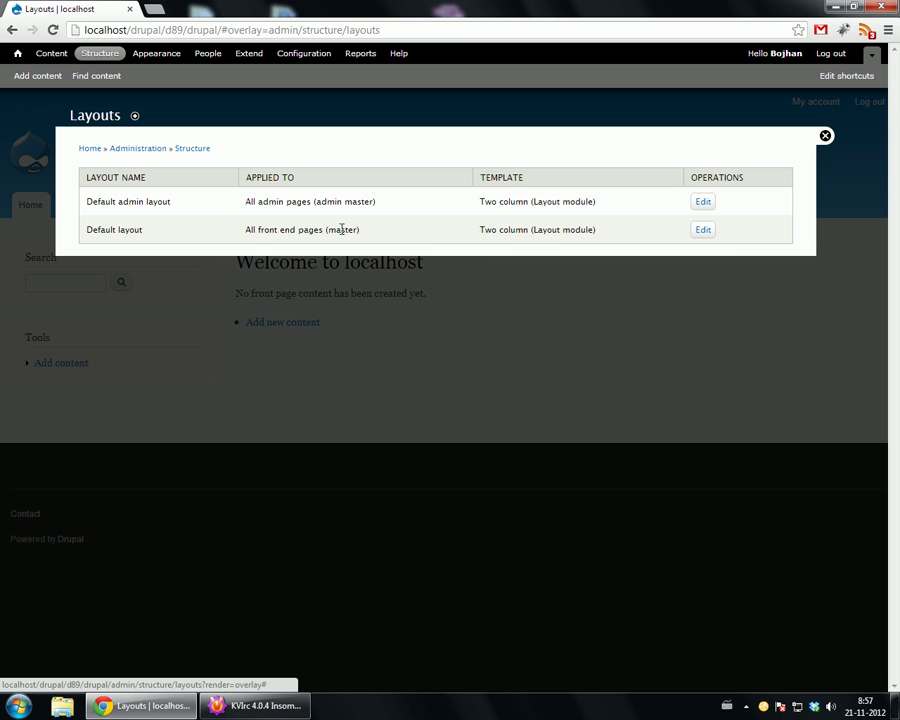
pyautogui.click(702, 232)
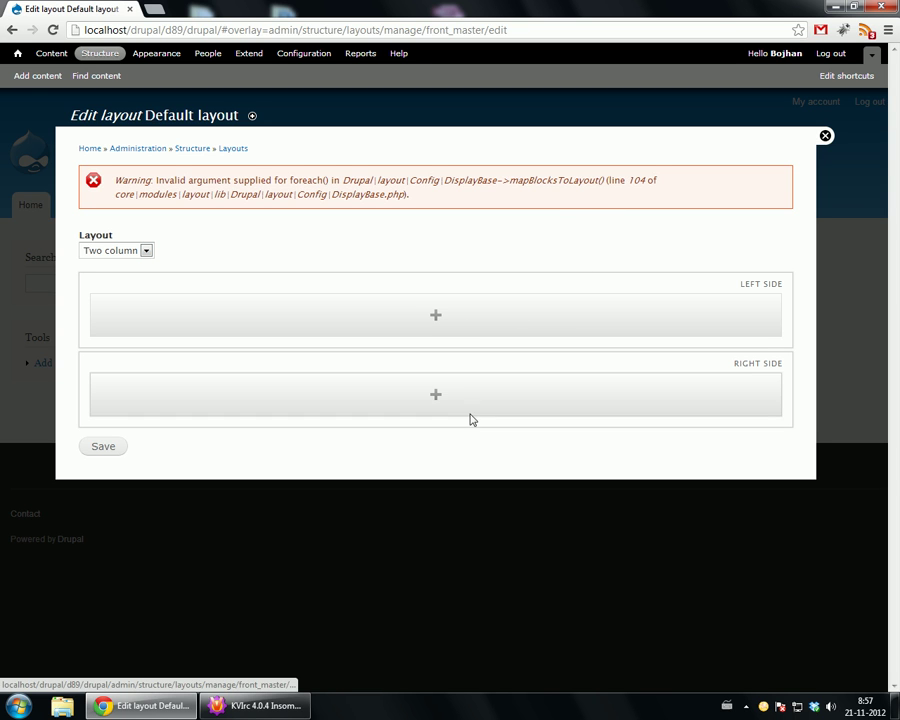
pyautogui.click(470, 311)
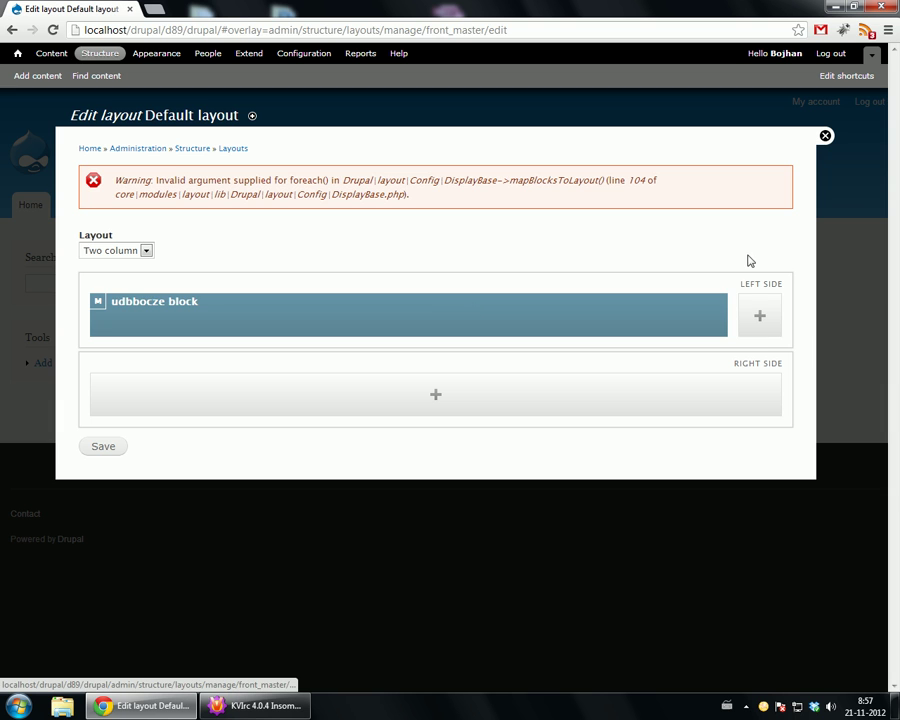
pyautogui.click(755, 310)
pyautogui.click(575, 408)
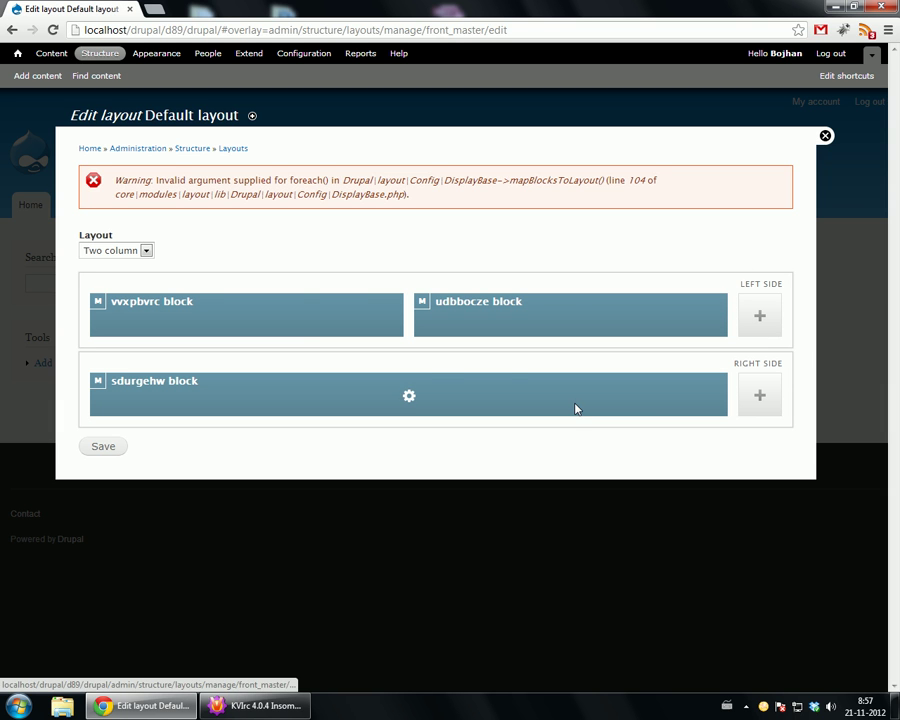
pyautogui.click(768, 398)
pyautogui.click(760, 316)
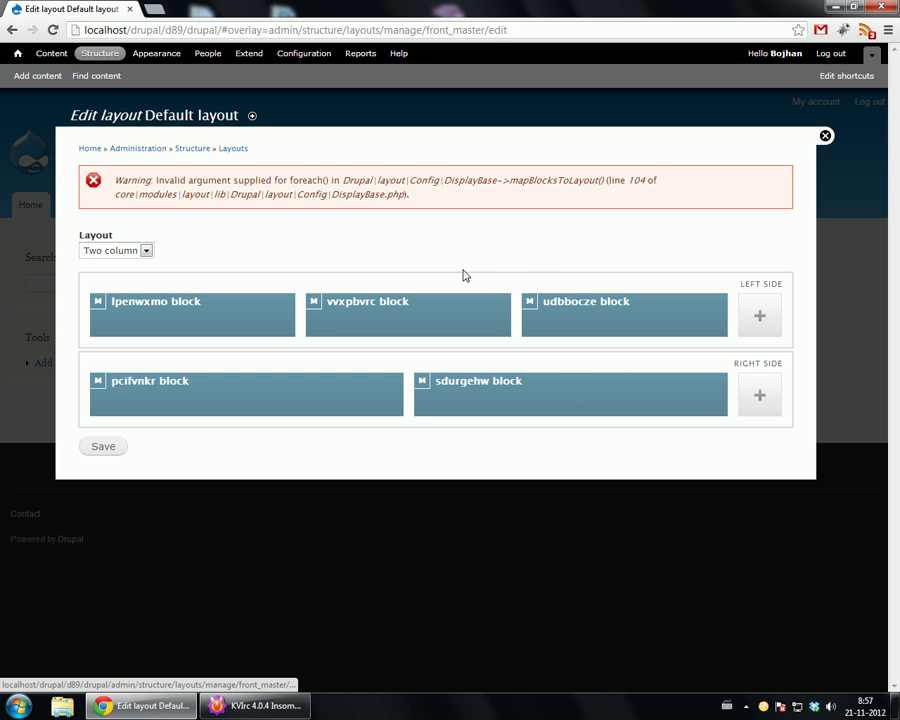
# - Check the template choices available for the Default layout and return to the layouts list without saving
pyautogui.moveTo(434, 329)
pyautogui.click(108, 251)
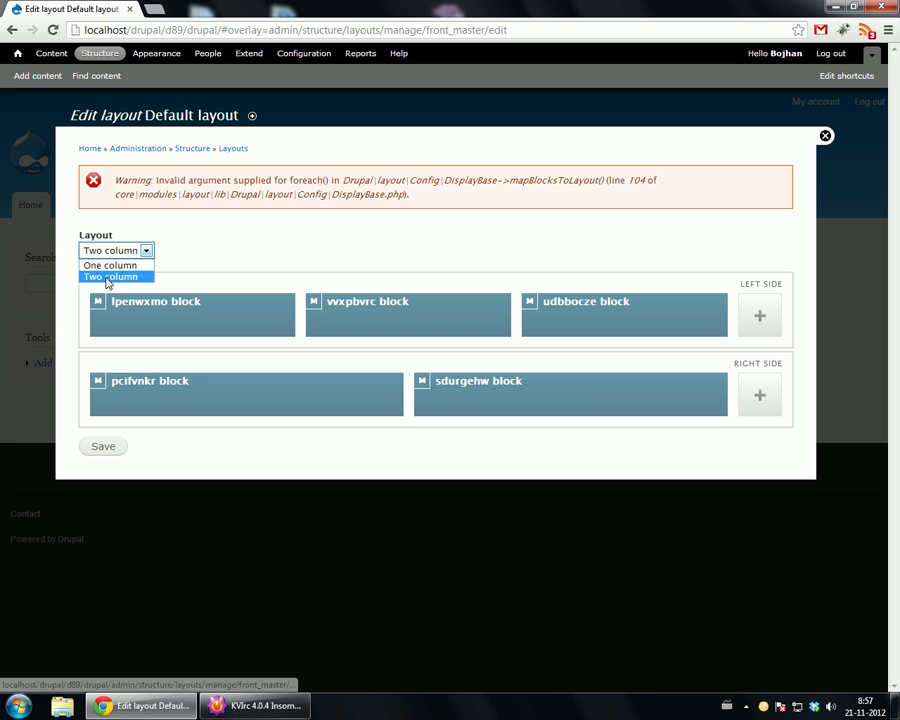
pyautogui.click(236, 260)
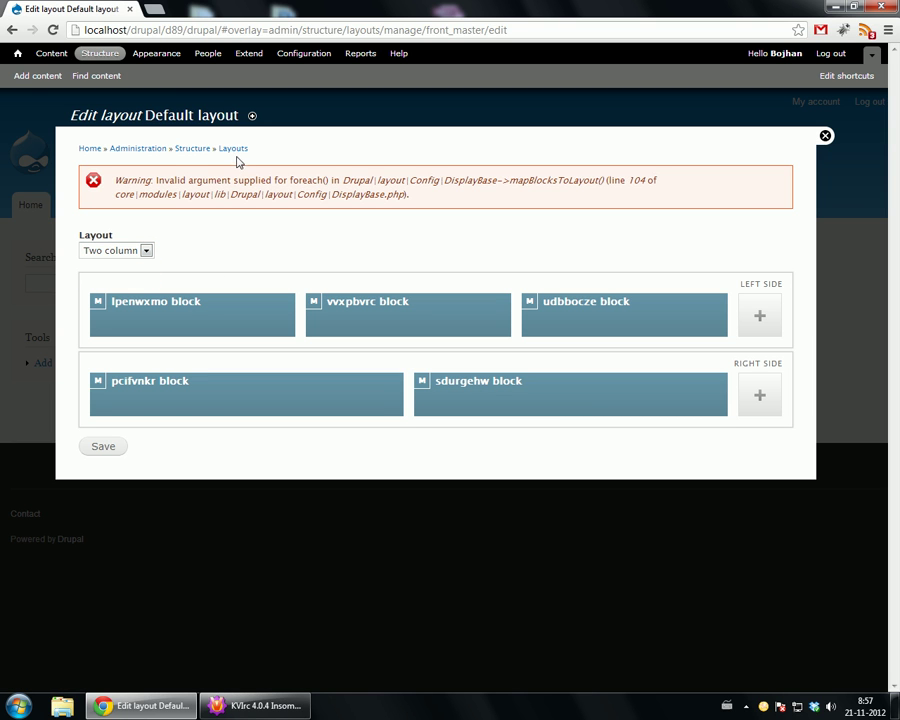
pyautogui.click(110, 250)
pyautogui.click(207, 149)
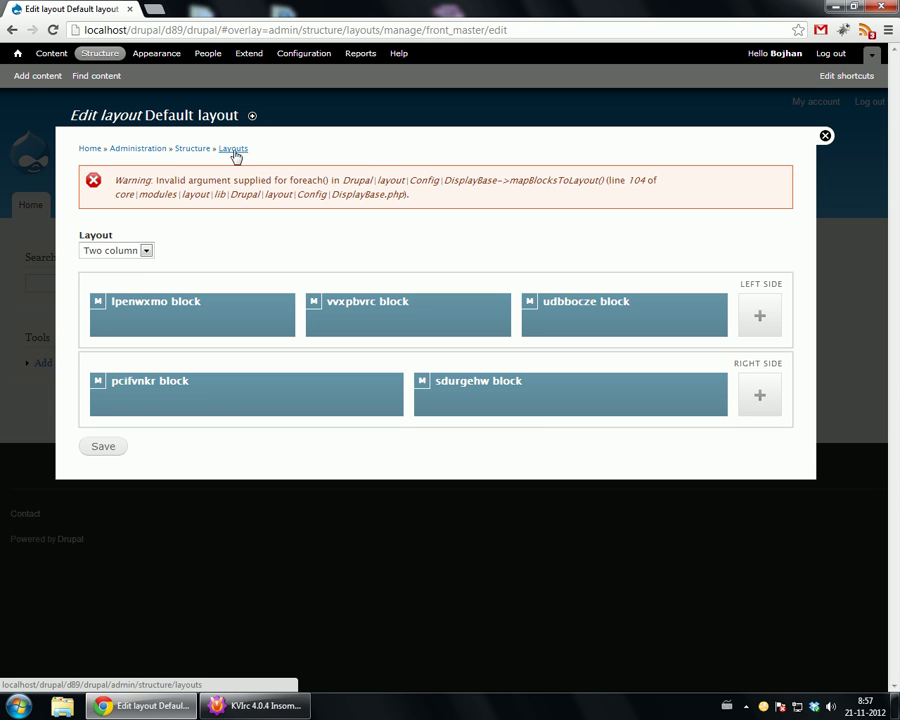
pyautogui.click(234, 151)
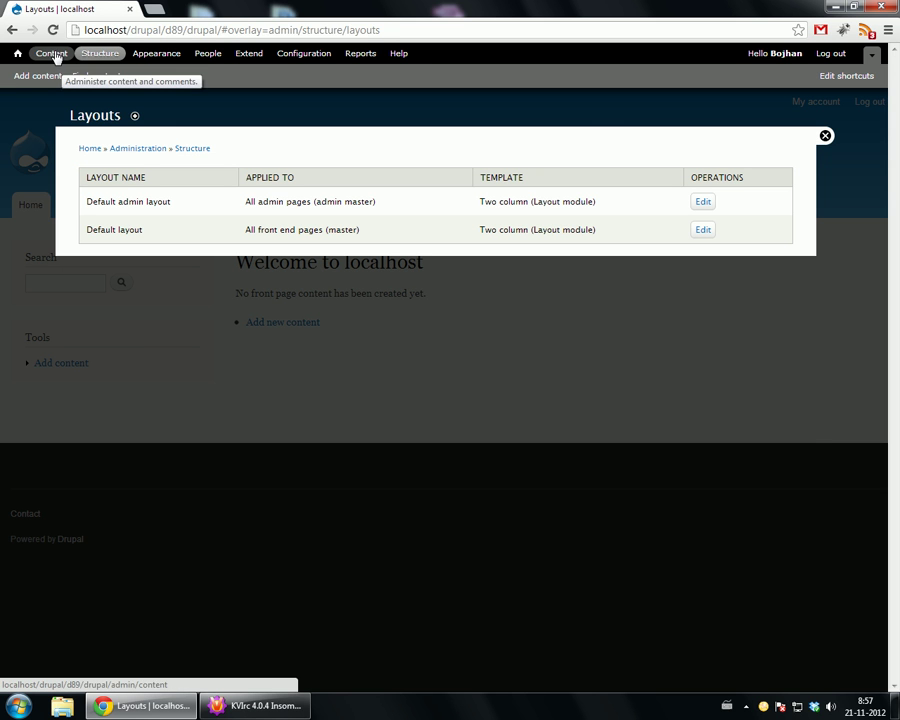
# - Start a new landing page with the title Sports and the page path sports
pyautogui.click(52, 54)
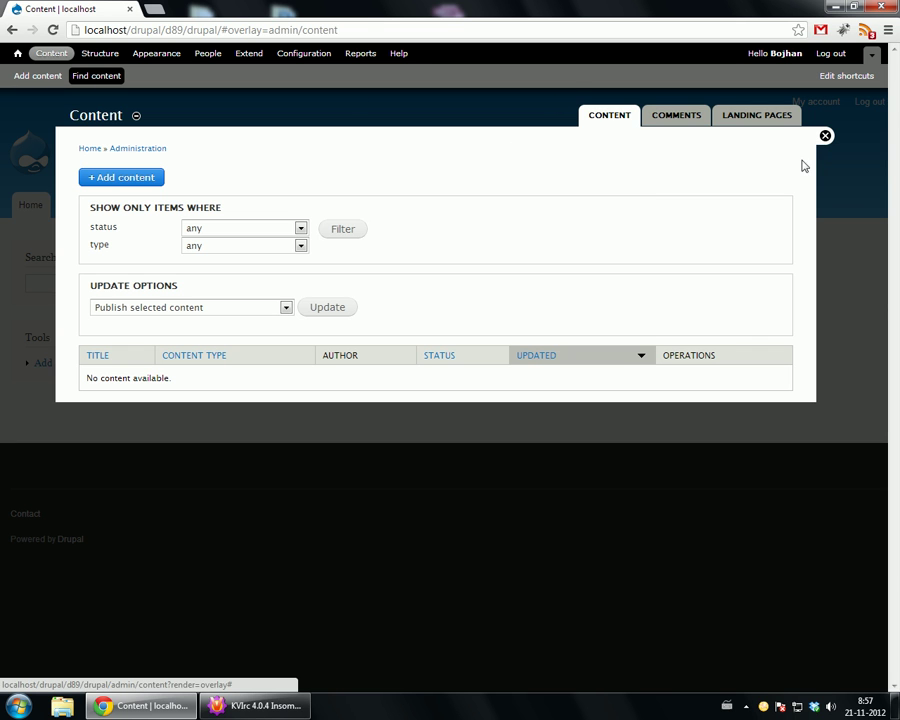
pyautogui.click(766, 120)
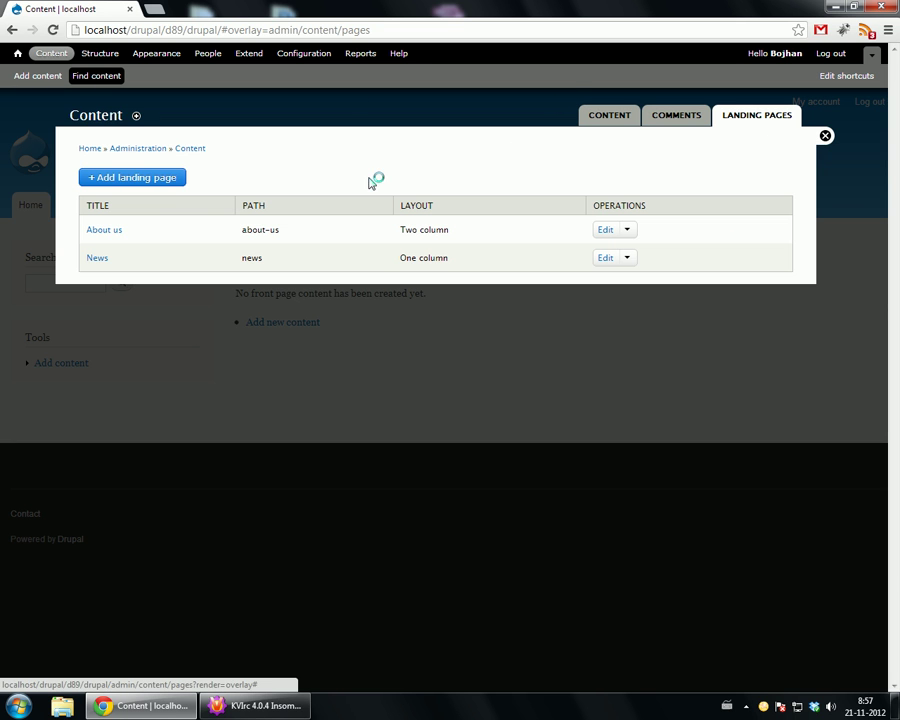
pyautogui.click(171, 186)
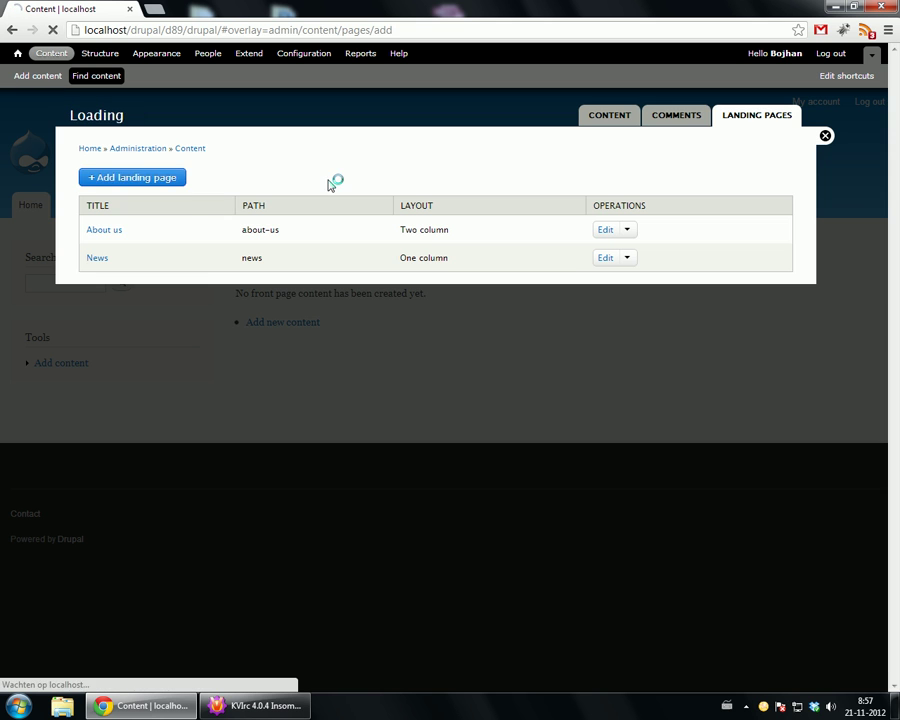
pyautogui.click(316, 196)
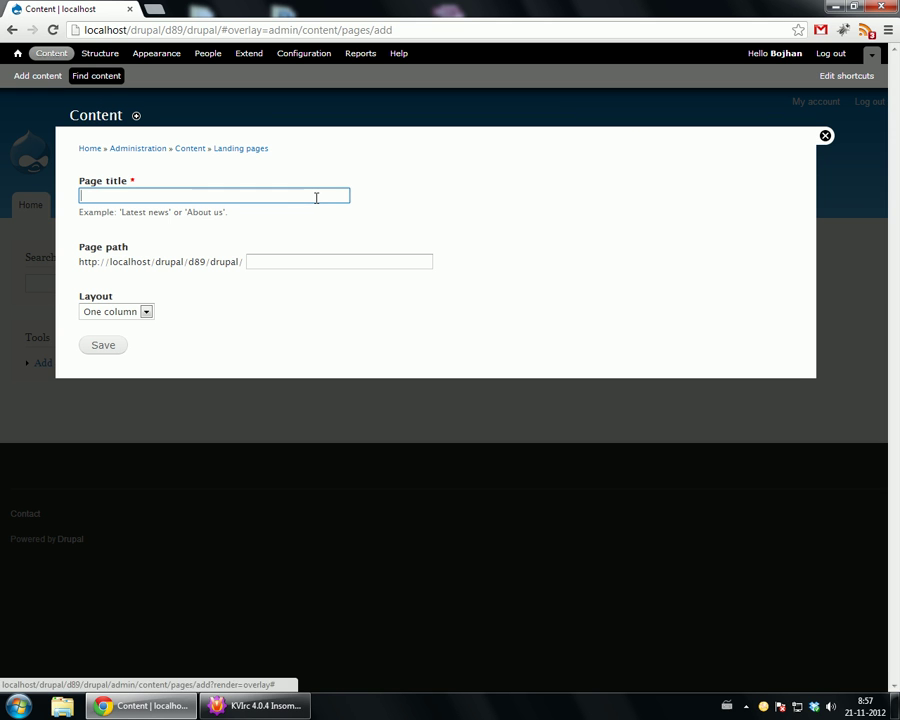
pyautogui.write('S')
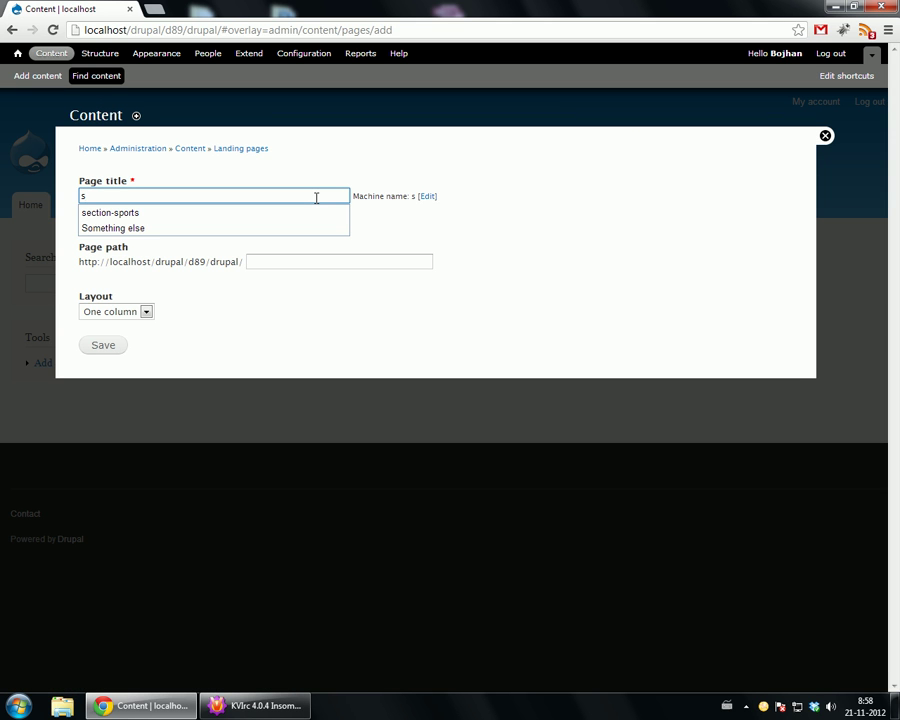
pyautogui.write('ports')
pyautogui.press('Tab')
pyautogui.press('Tab')
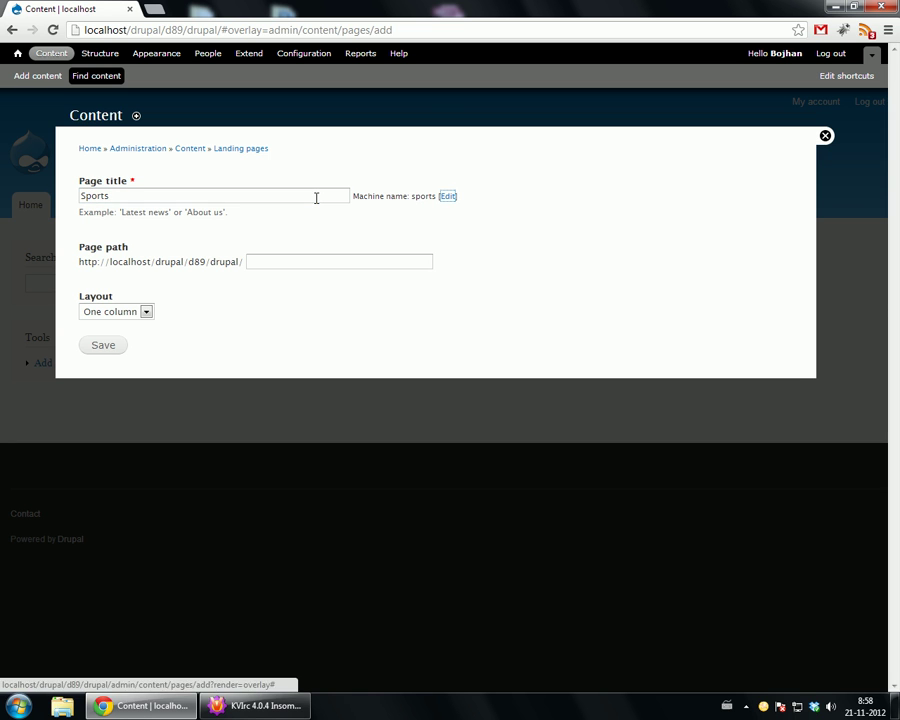
pyautogui.write('sports')
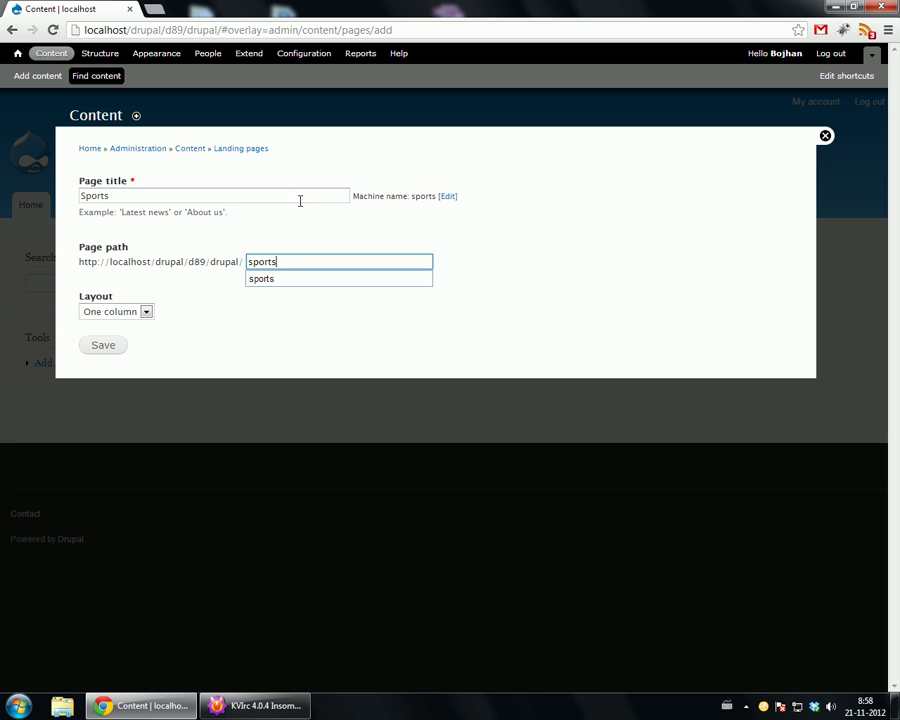
# - Set the Sports landing page to the Two column layout, save it and open the page
pyautogui.click(145, 311)
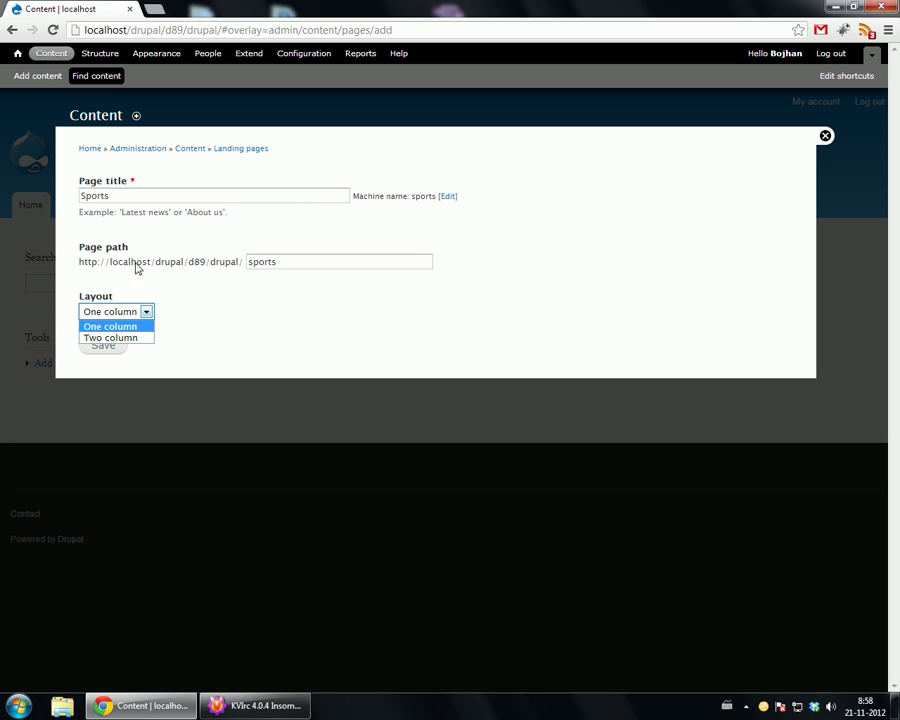
pyautogui.click(115, 338)
pyautogui.click(116, 346)
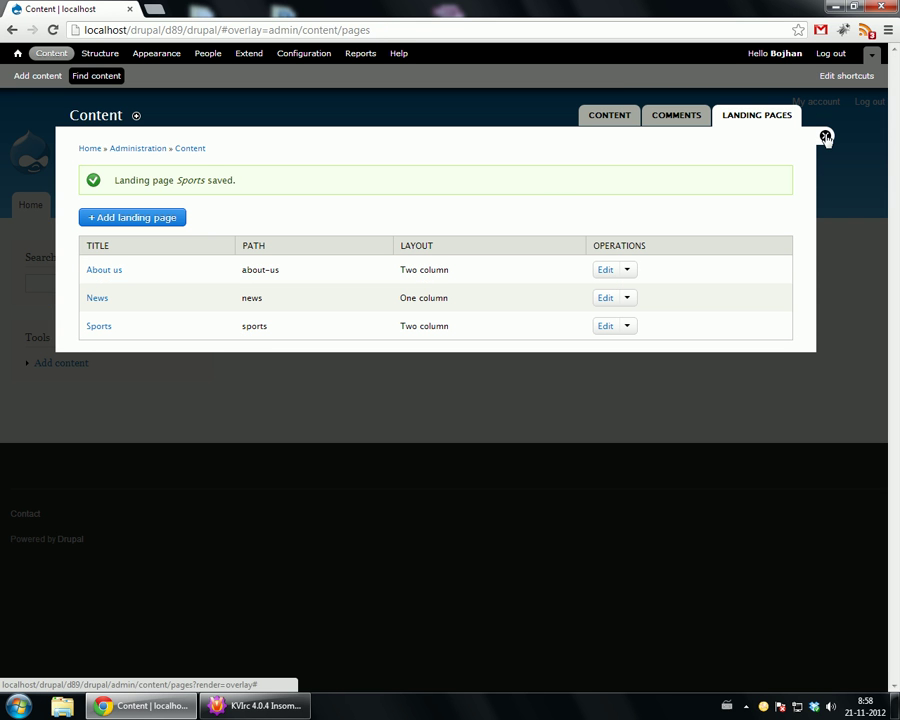
pyautogui.click(111, 335)
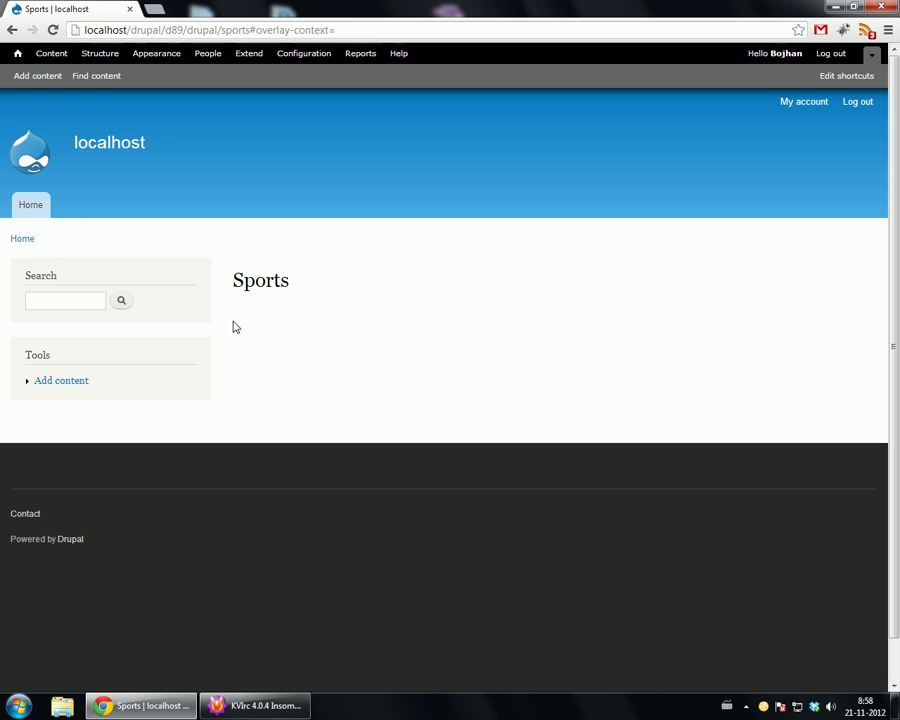